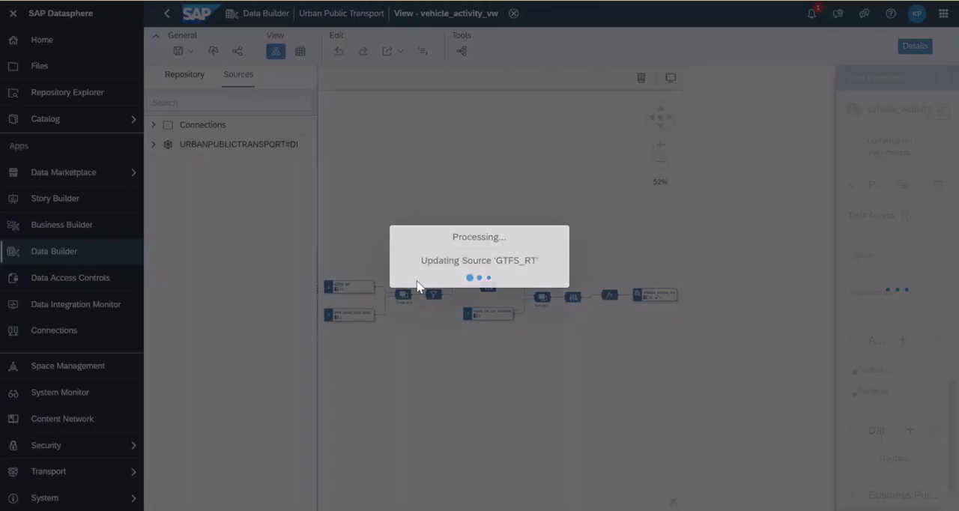
Show the properties of the find_latest_load_date source in the vehicle_activity_vw model
scroll(371, 289, "up", 2)
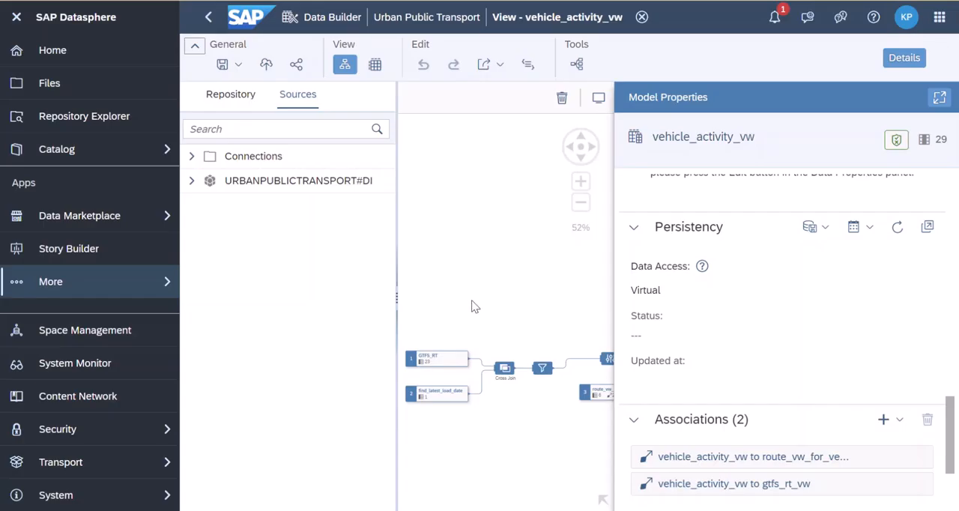
left_click_drag(473, 301, 483, 237)
scroll(465, 299, "up", 3)
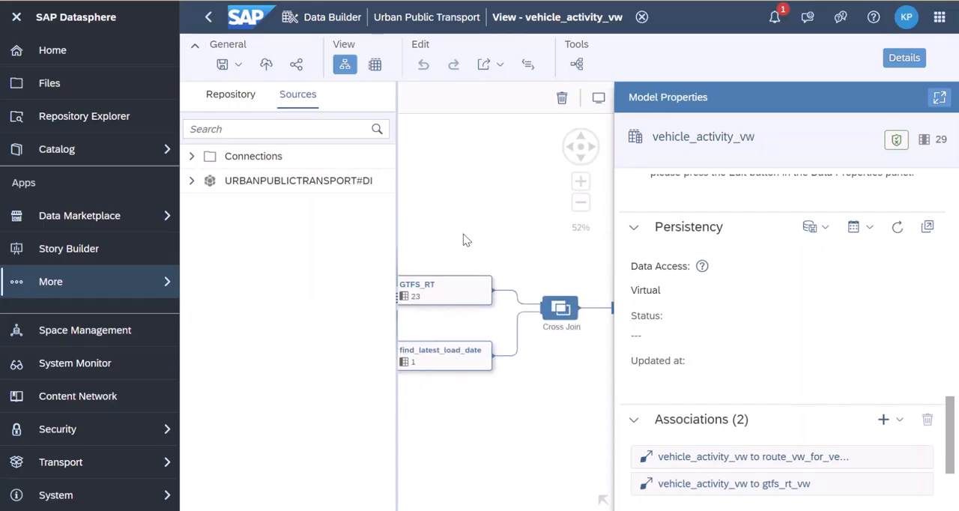
scroll(518, 241, "up", 3)
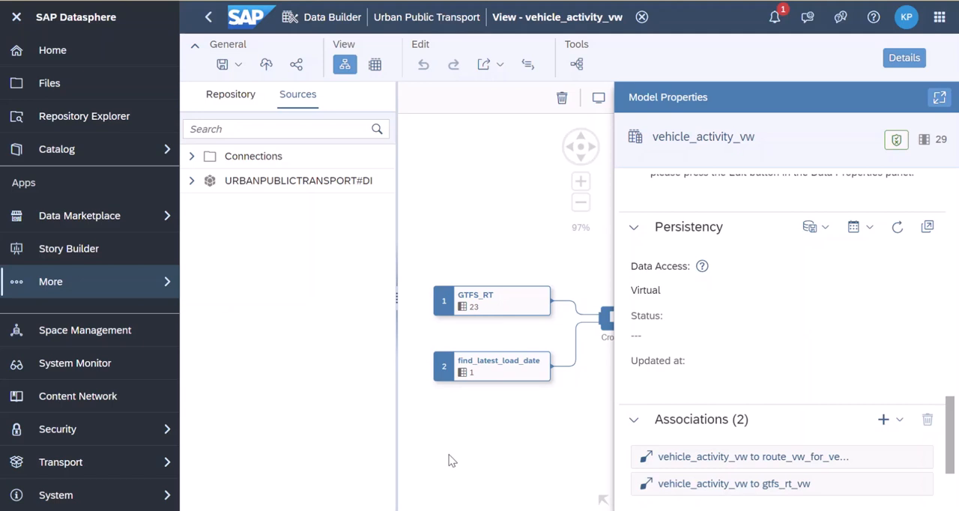
left_click(496, 369)
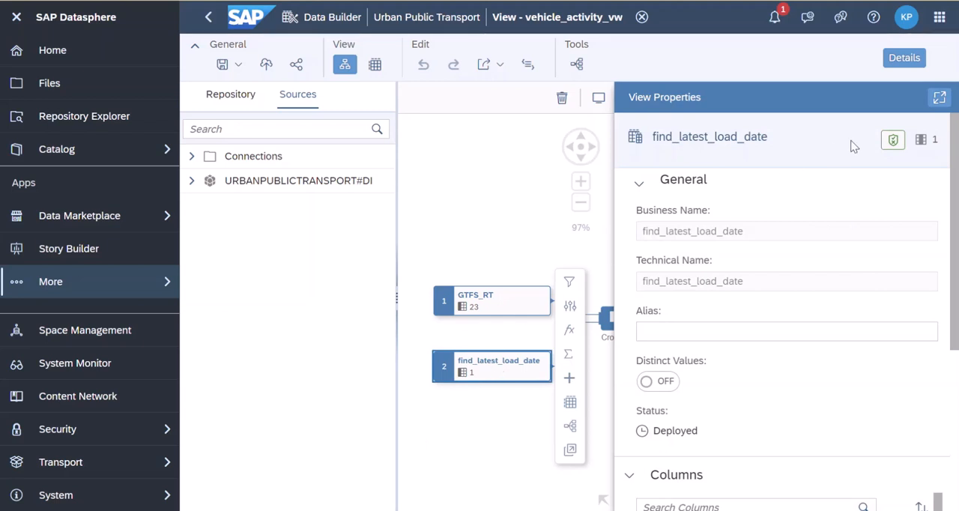
Inspect the cross join of GTFS_RT and find_latest_load_date, and the expression of the filter that follows it
scroll(532, 243, "down", 2)
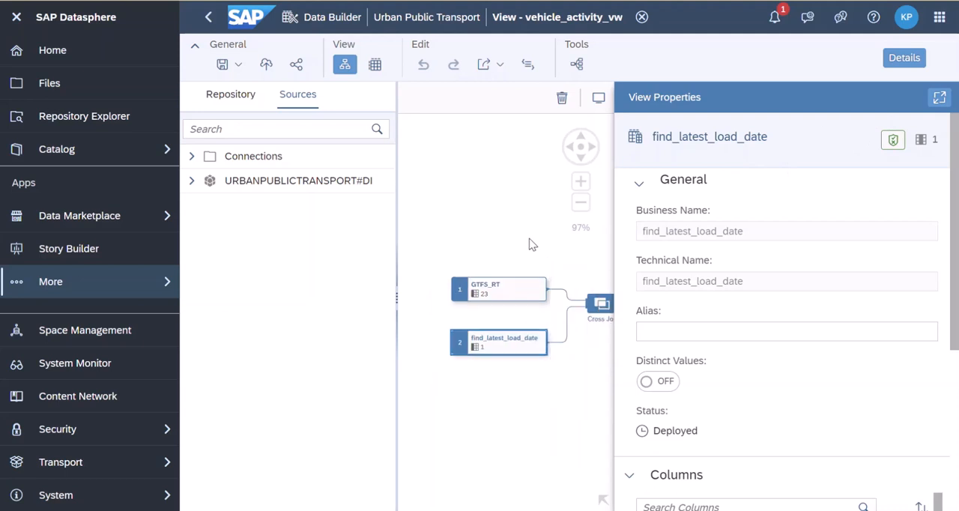
left_click_drag(581, 242, 490, 231)
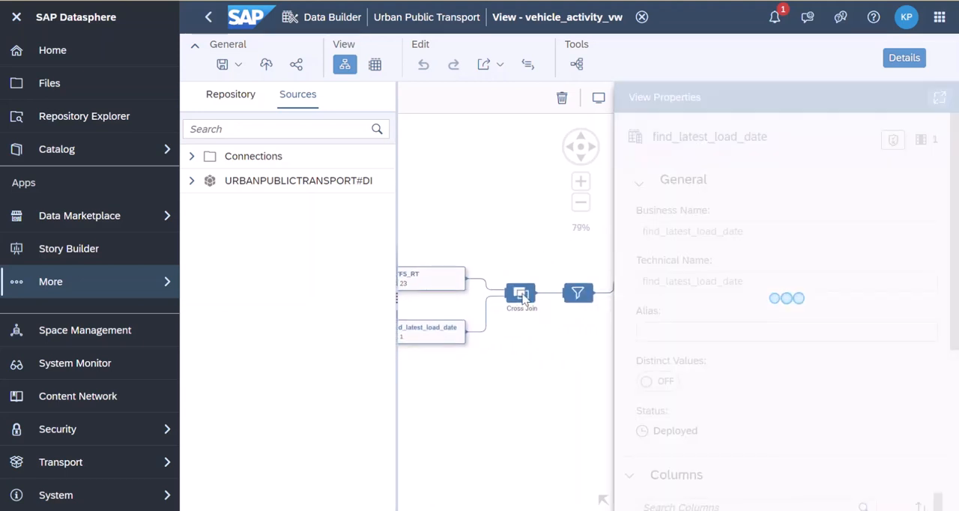
left_click(522, 302)
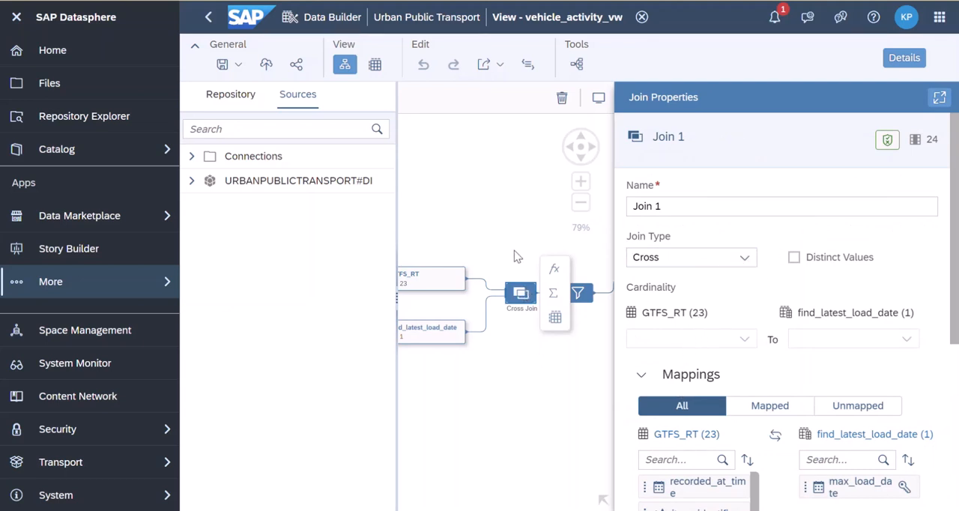
scroll(514, 255, "down", 1)
scroll(537, 334, "down", 1)
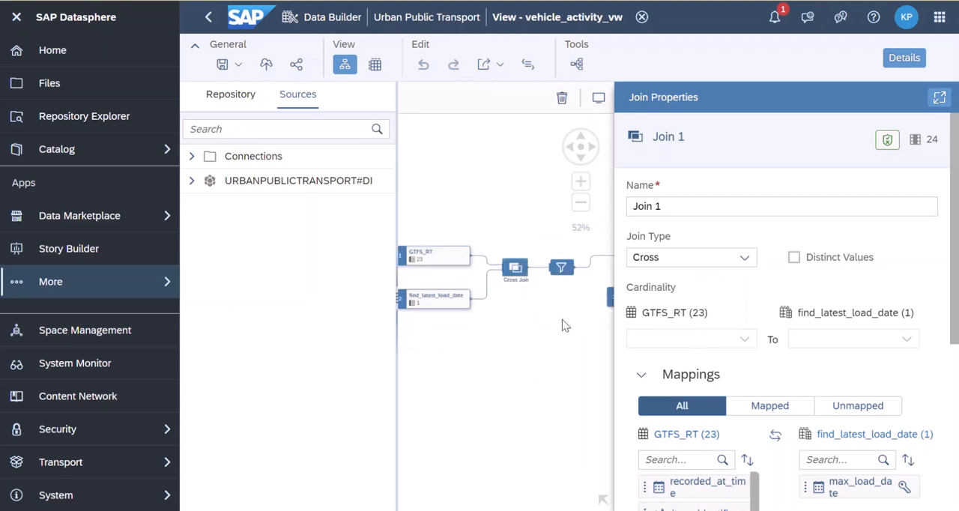
left_click(561, 267)
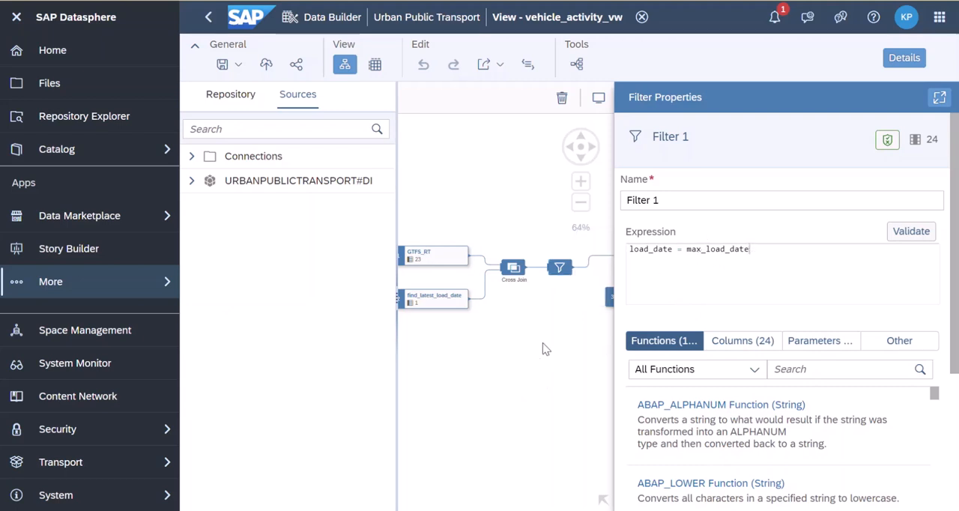
Review the column list of the projection node that follows the filter
left_click_drag(542, 343, 437, 359)
left_click(537, 273)
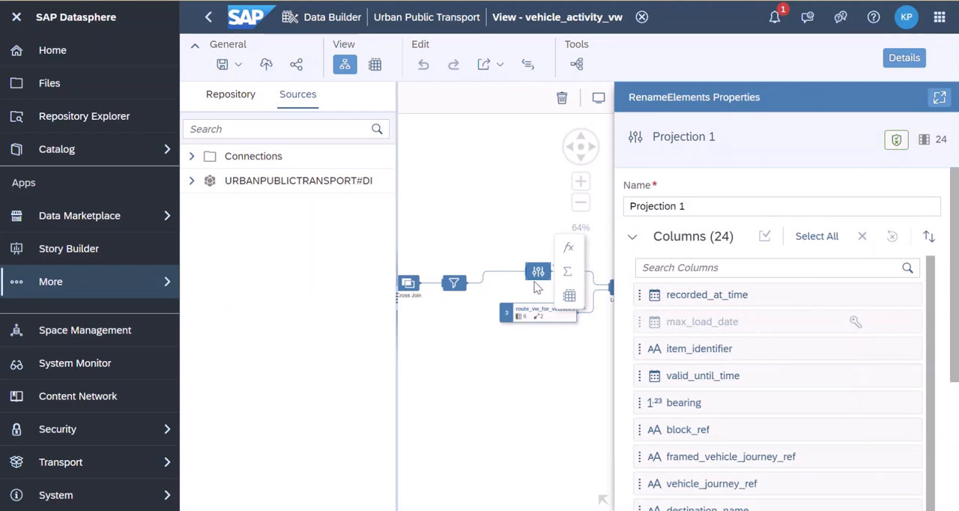
scroll(707, 369, "down", 3)
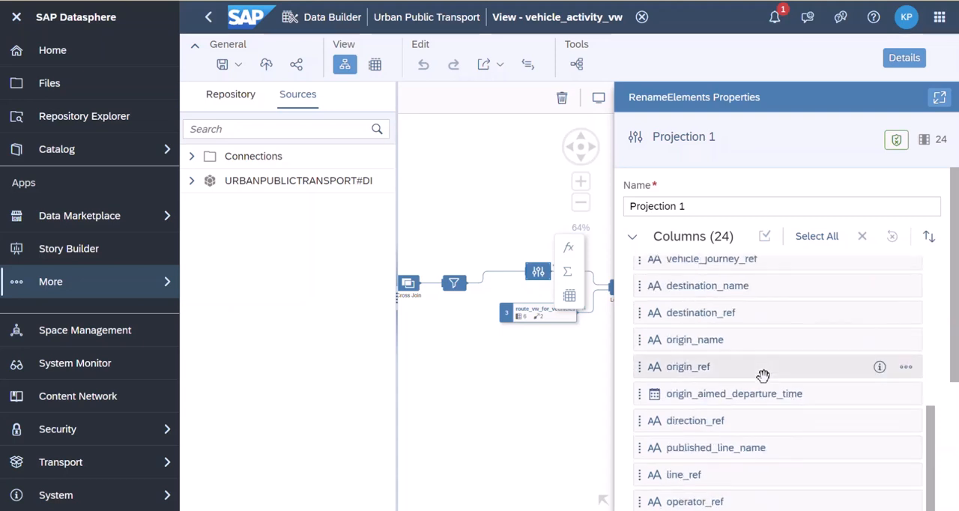
scroll(763, 374, "up", 3)
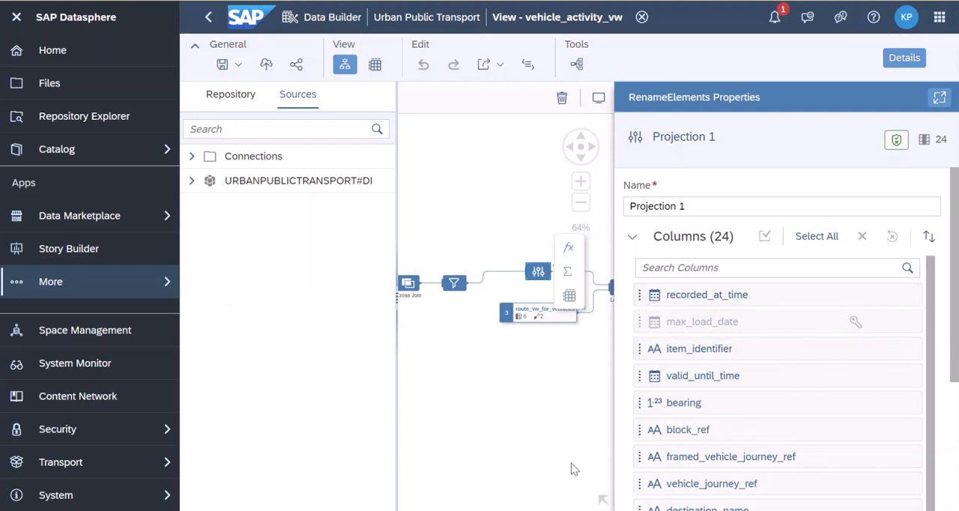
Inspect the route_vw_for_vechicles source, and the join type, cardinality and column mappings of the left join that uses it
left_click(544, 324)
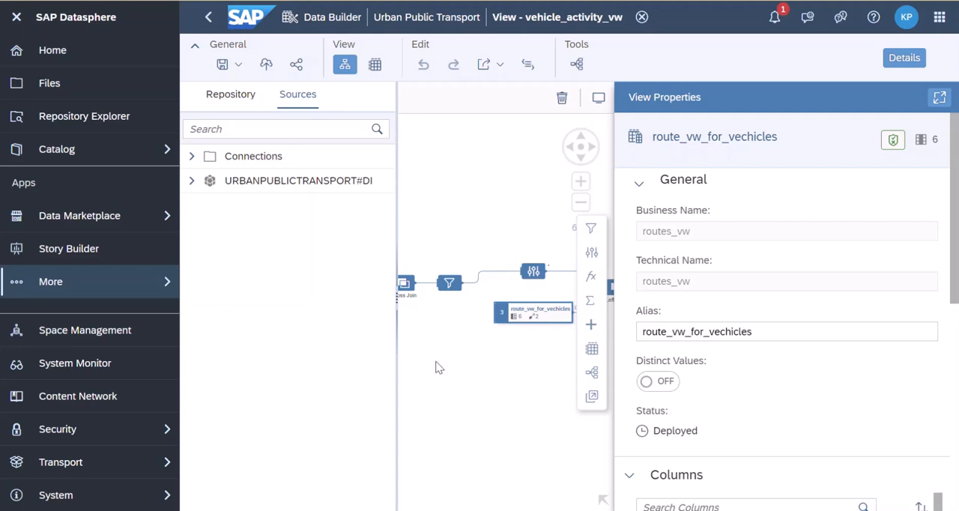
left_click(501, 379)
left_click_drag(536, 385, 468, 387)
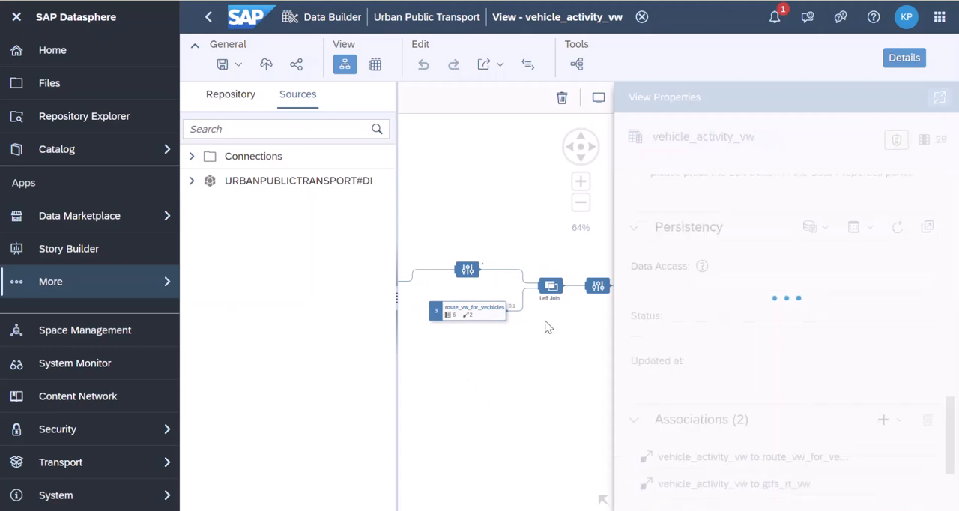
left_click(551, 289)
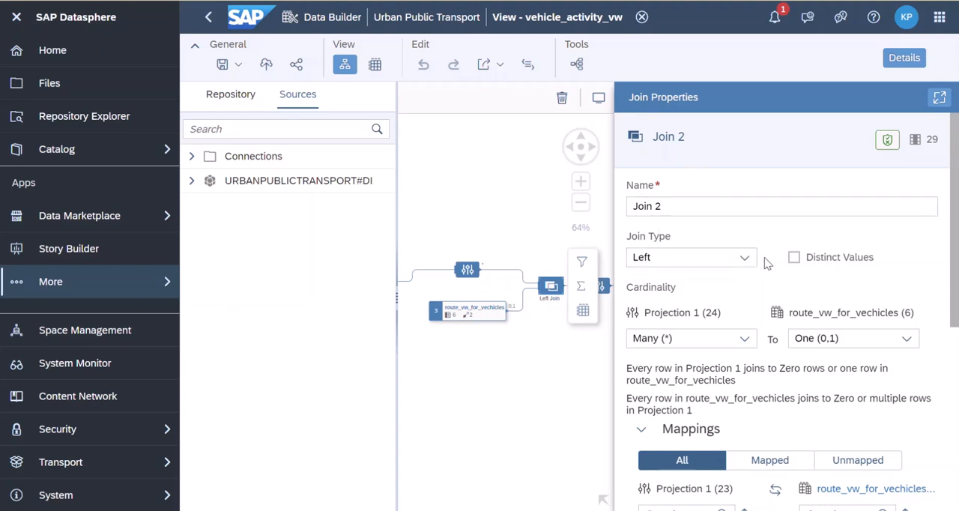
scroll(749, 329, "down", 2)
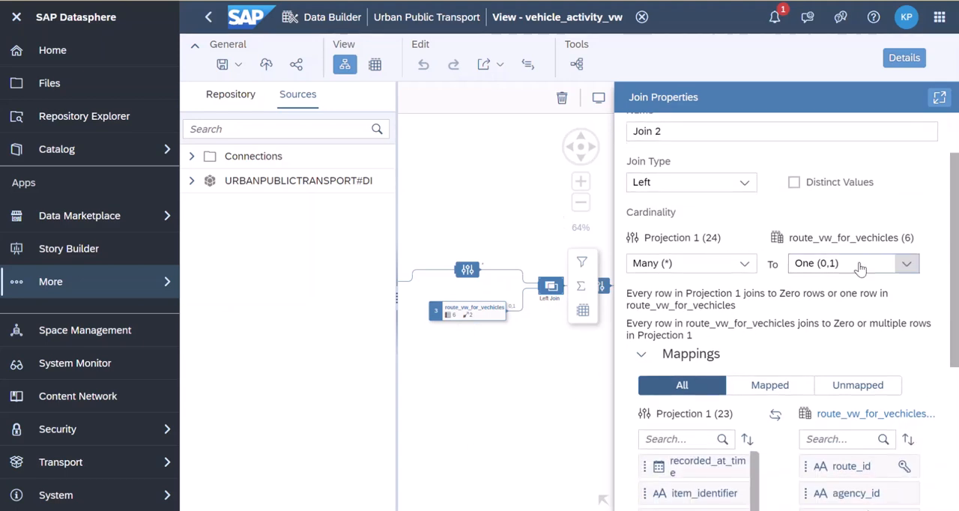
scroll(652, 309, "down", 4)
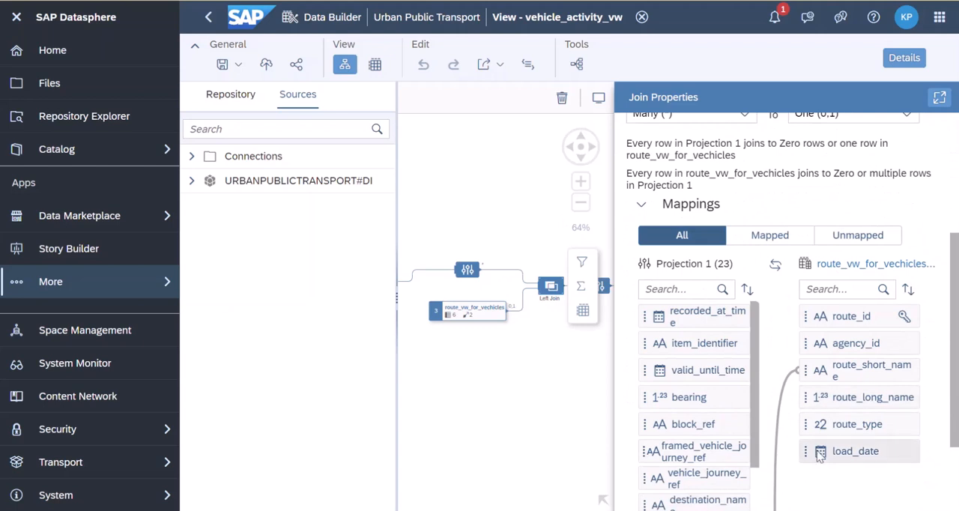
scroll(749, 427, "down", 10)
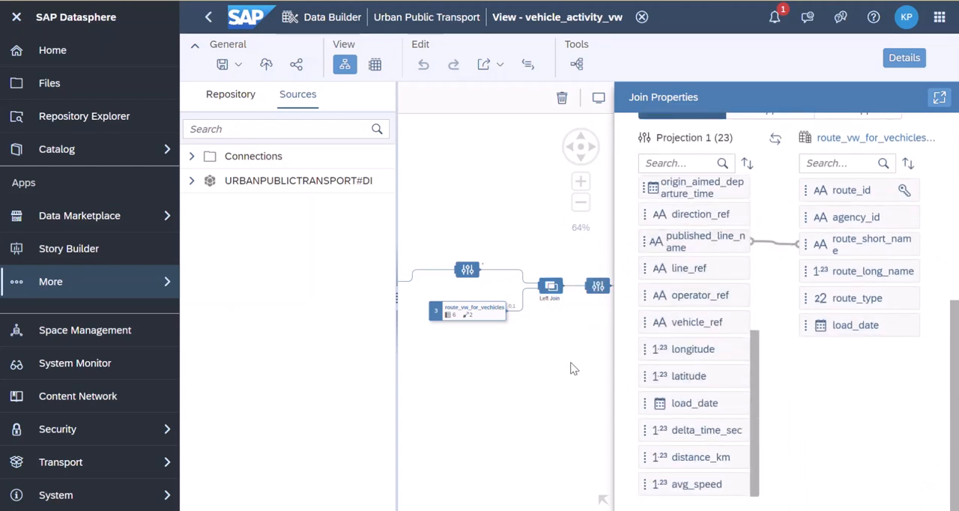
Review the columns of the projection after the left join and the actions available for its recorded_at_time column
left_click_drag(573, 368, 473, 379)
left_click(495, 315)
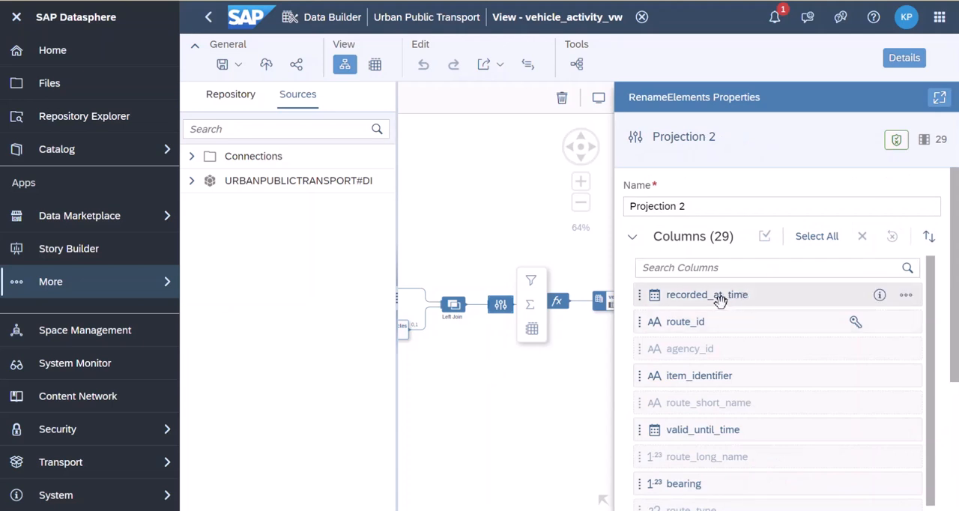
left_click(761, 294)
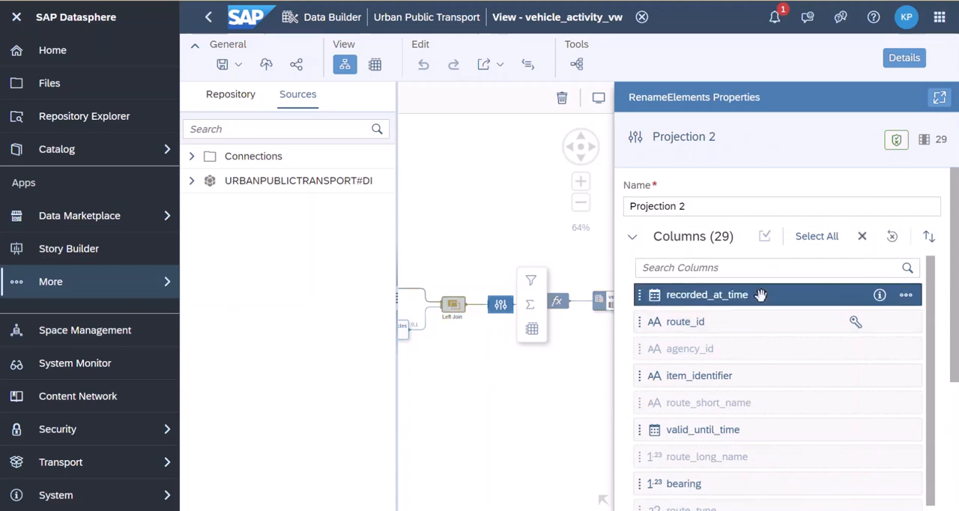
left_click(880, 295)
left_click(909, 300)
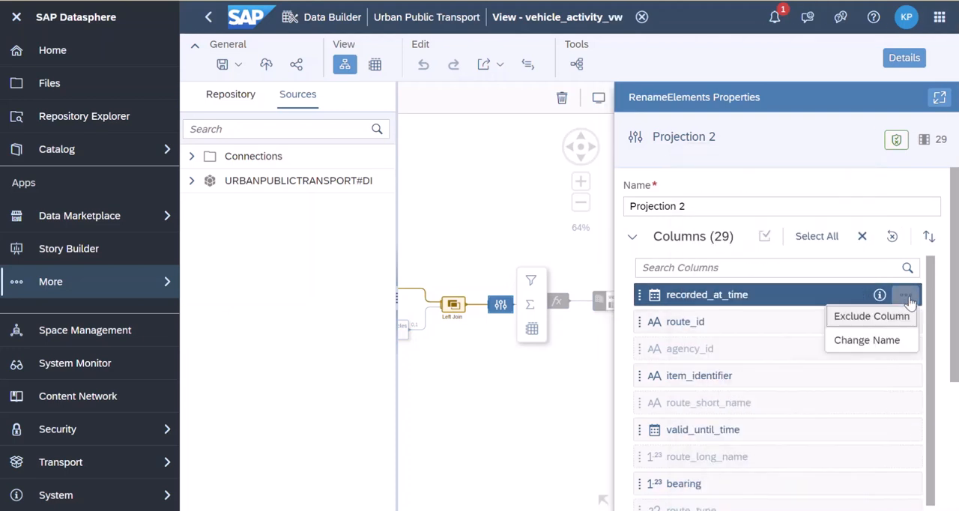
left_click(717, 161)
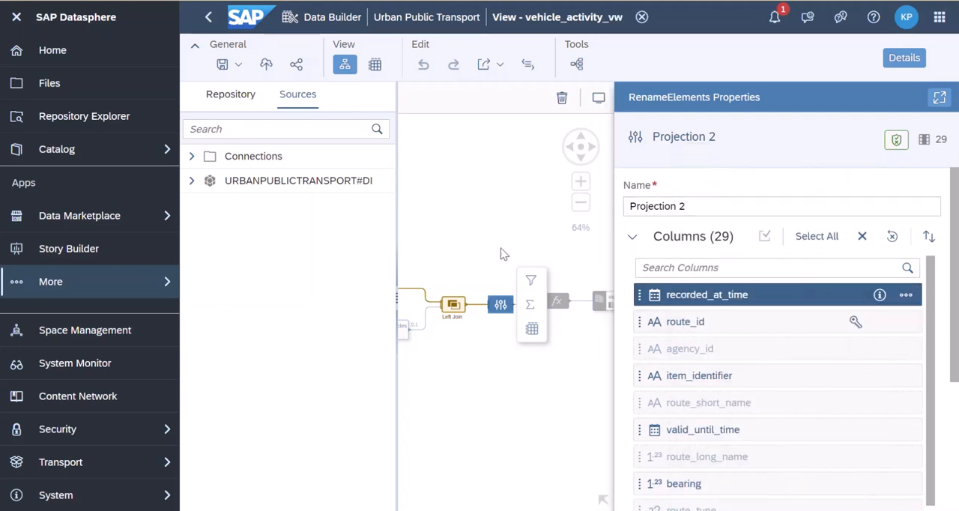
Check the recorded_at_time definition in the calculated columns node, and return to the node's column list
left_click(557, 301)
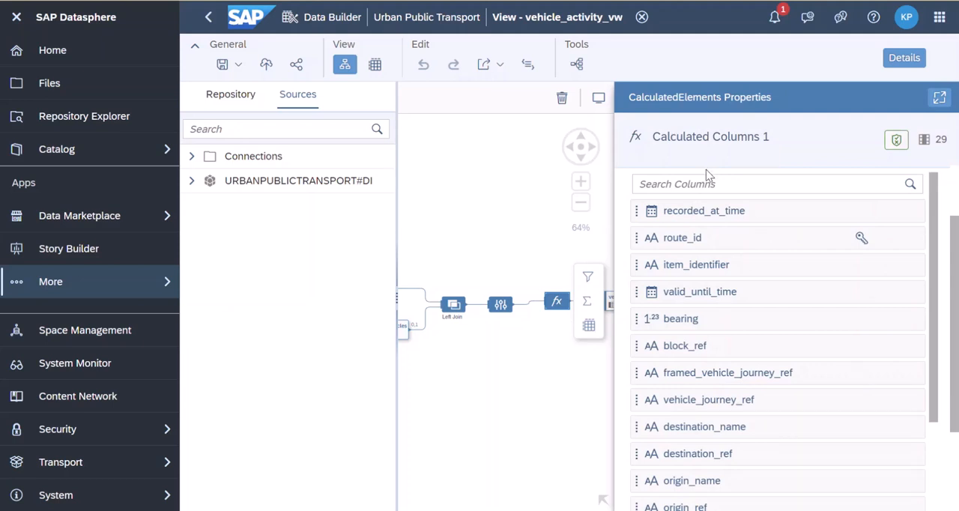
mouse_move(712, 213)
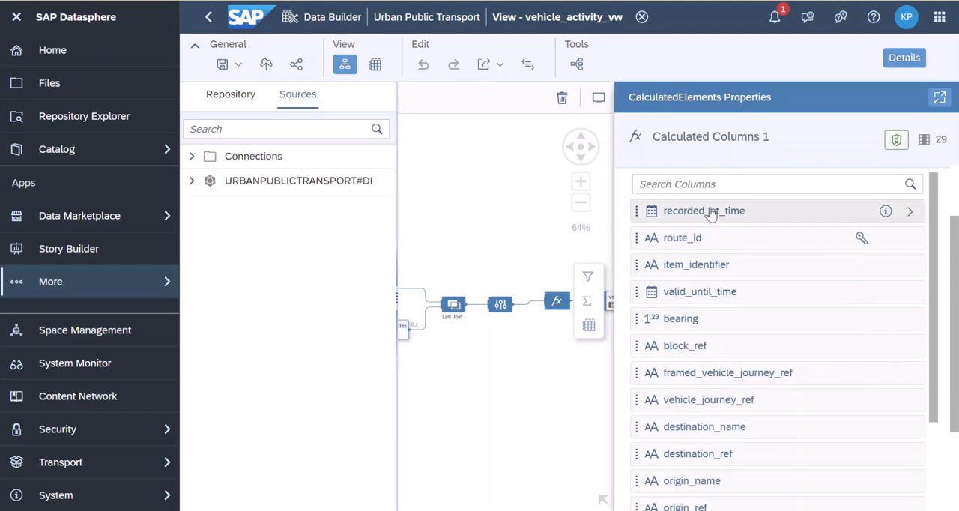
left_click(910, 213)
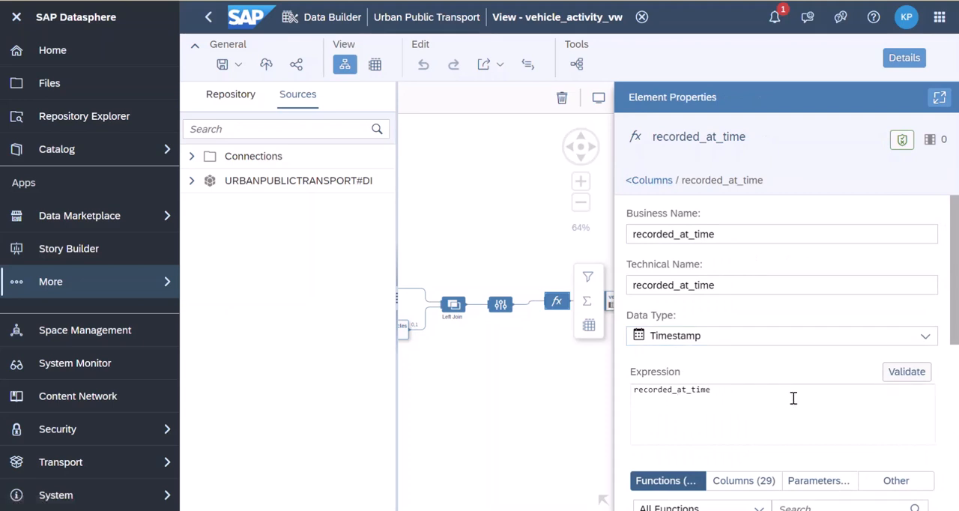
left_click(649, 182)
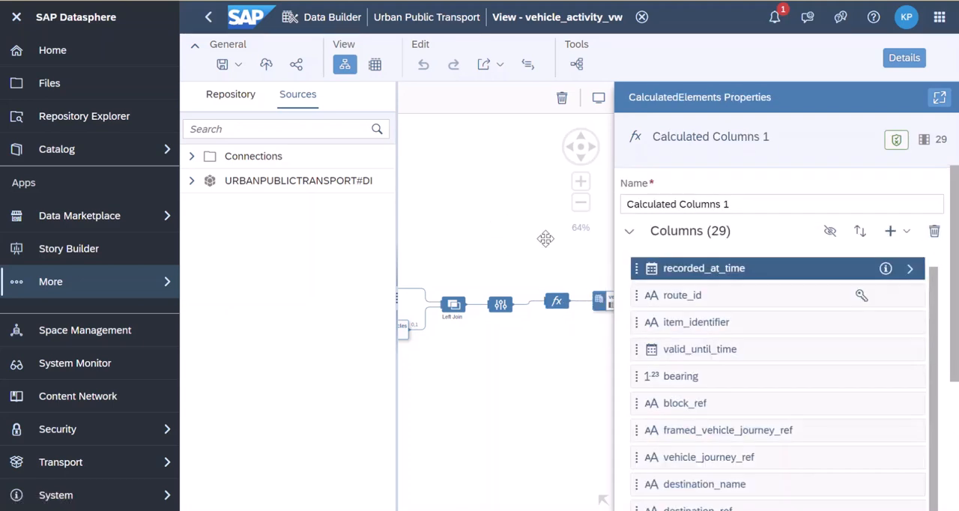
Show the general properties of the vehicle_activity_vw output node and view its Semantic Usage options without changing the setting
left_click(907, 60)
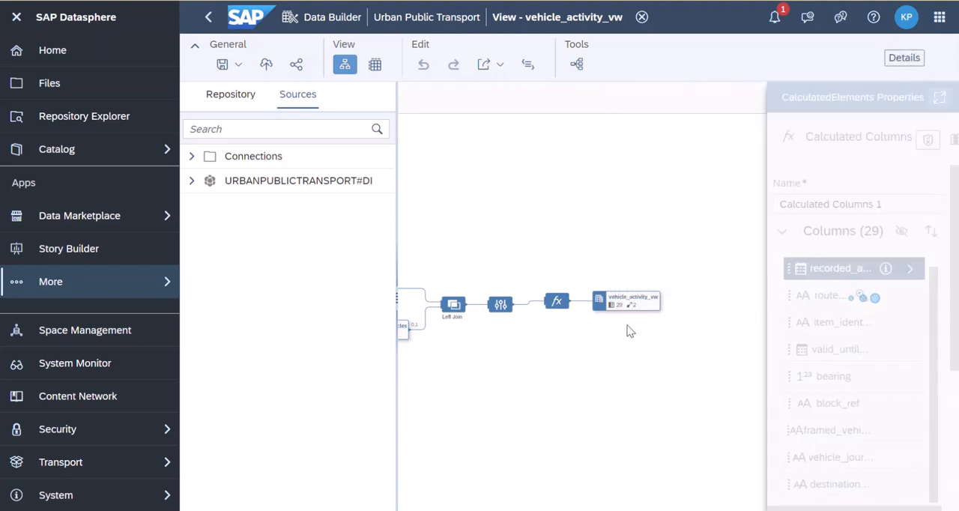
mouse_move(628, 309)
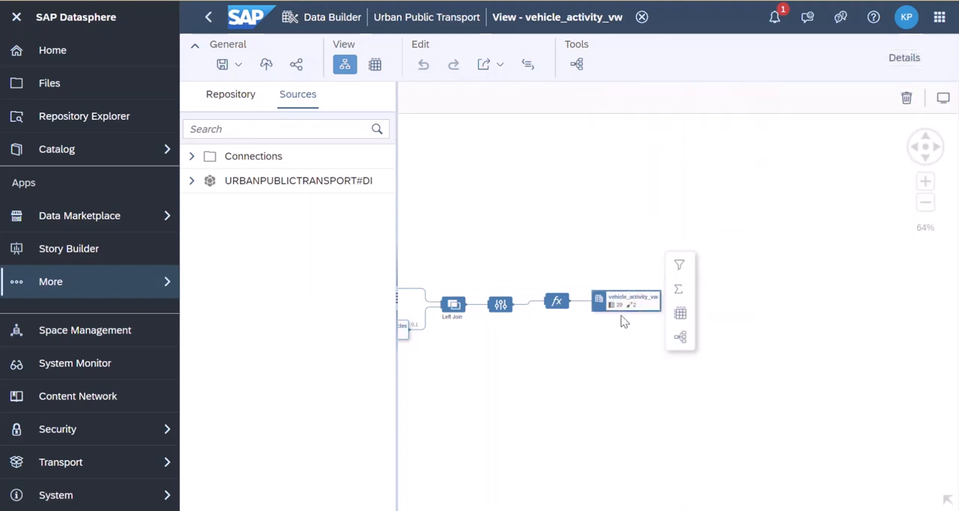
left_click(907, 58)
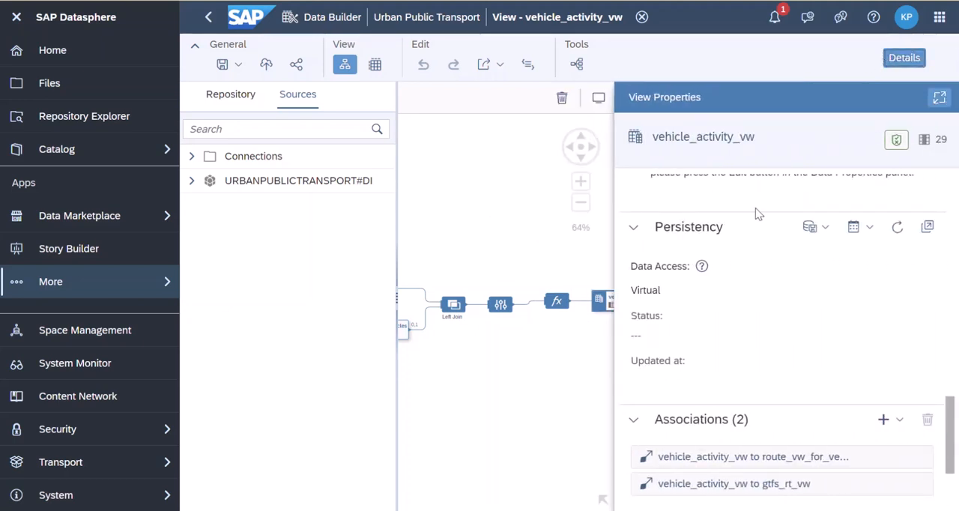
scroll(705, 238, "up", 10)
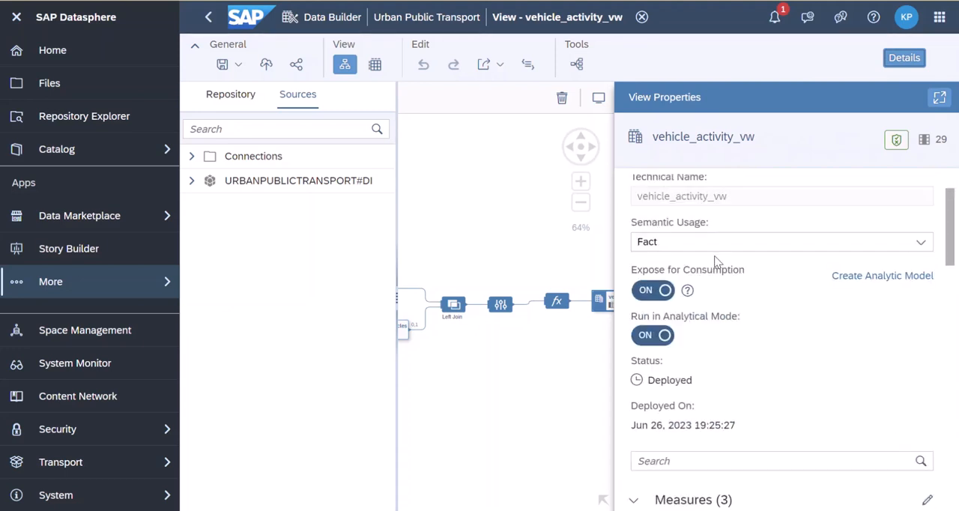
scroll(717, 262, "up", 2)
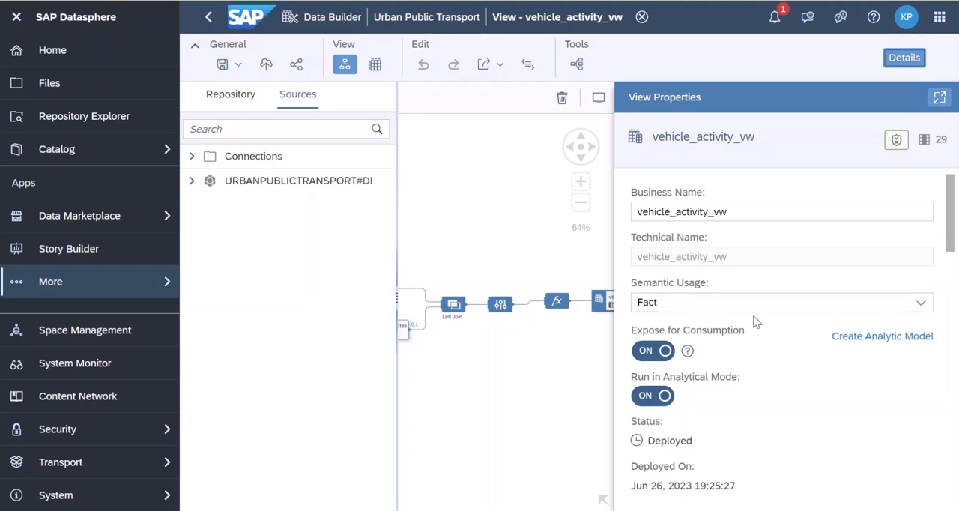
left_click(921, 303)
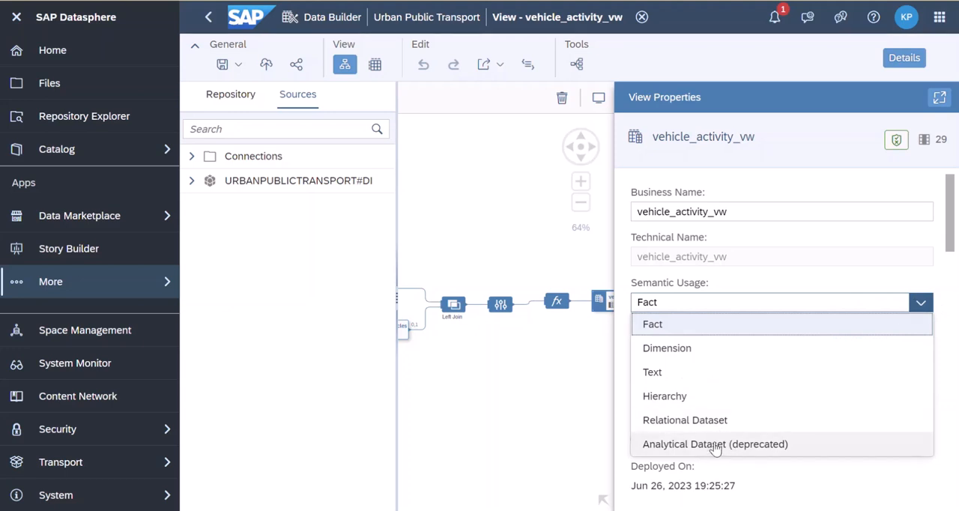
left_click(814, 481)
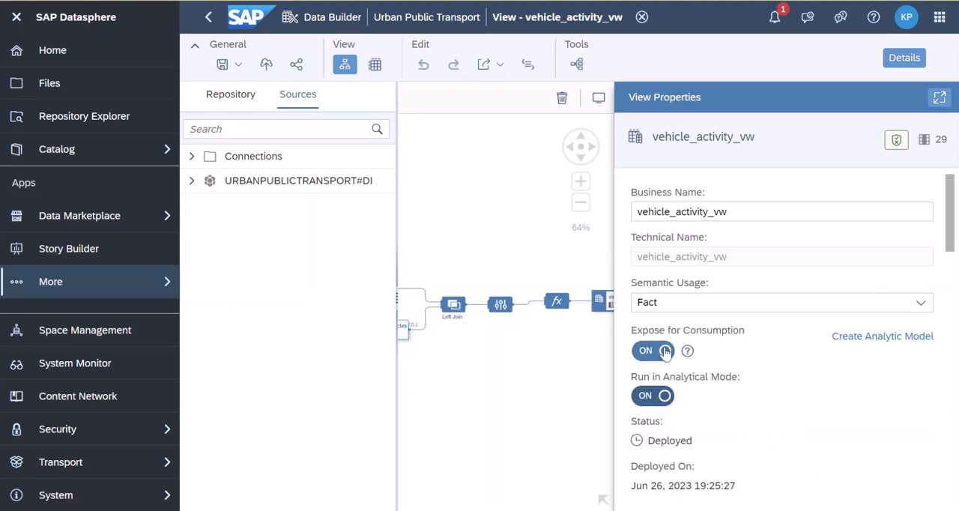
Review the measures and attributes of the vehicle_activity_vw output and show the actions available for its load_date attribute
scroll(664, 352, "down", 2)
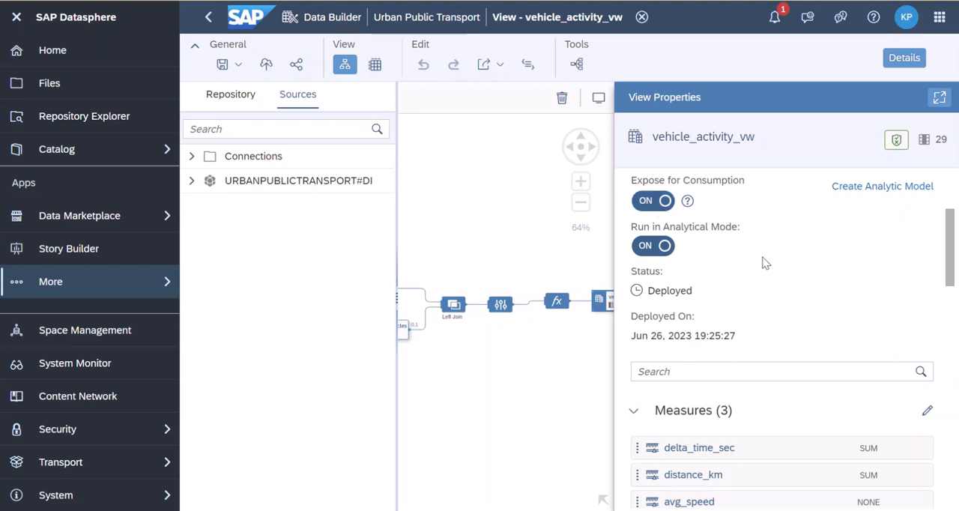
scroll(750, 288, "down", 3)
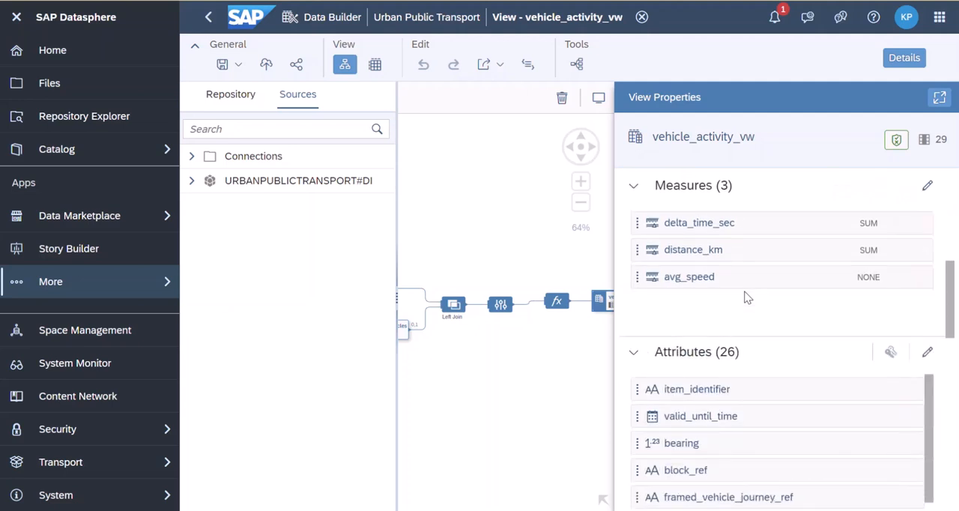
scroll(746, 297, "down", 2)
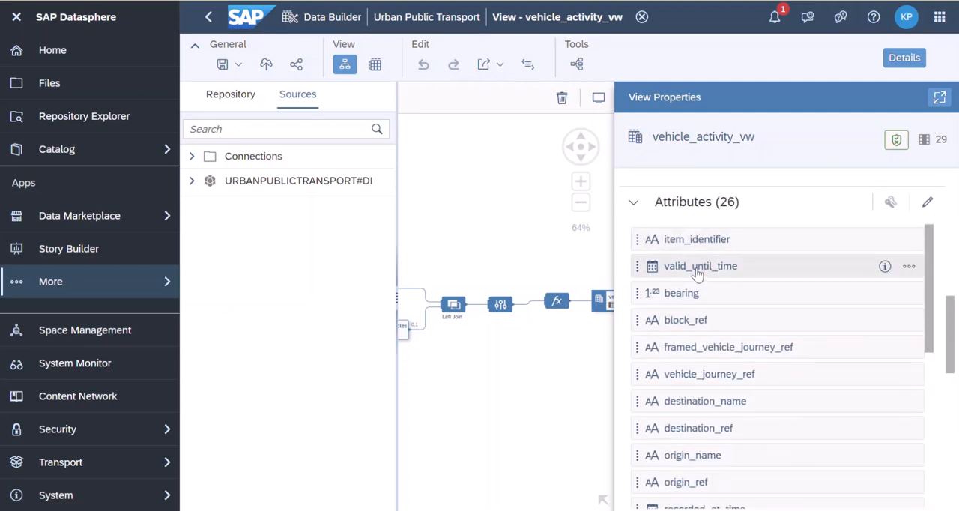
scroll(697, 271, "up", 2)
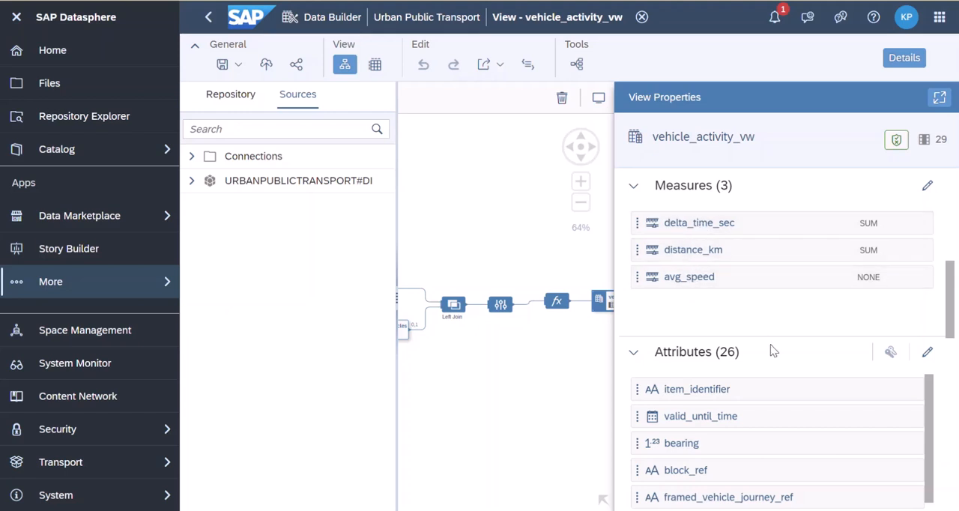
scroll(770, 345, "down", 3)
scroll(815, 445, "down", 10)
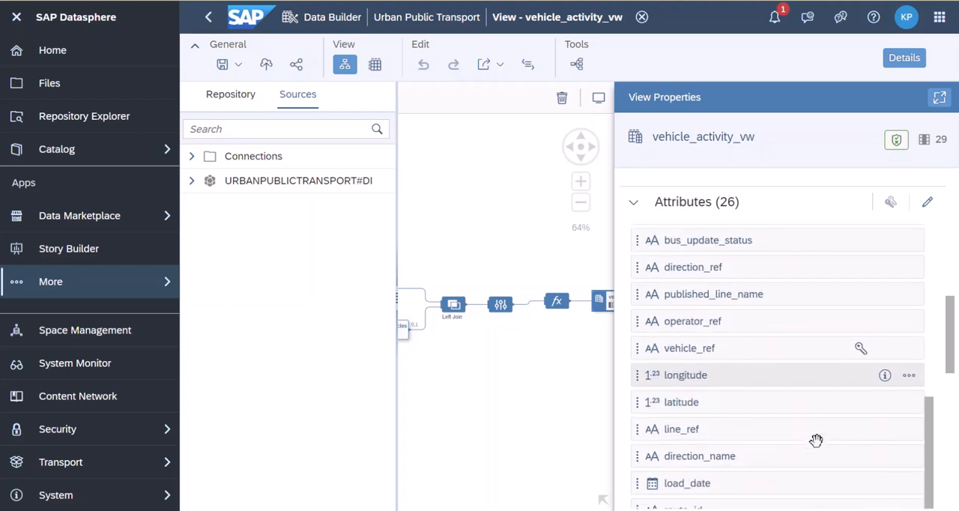
left_click(911, 408)
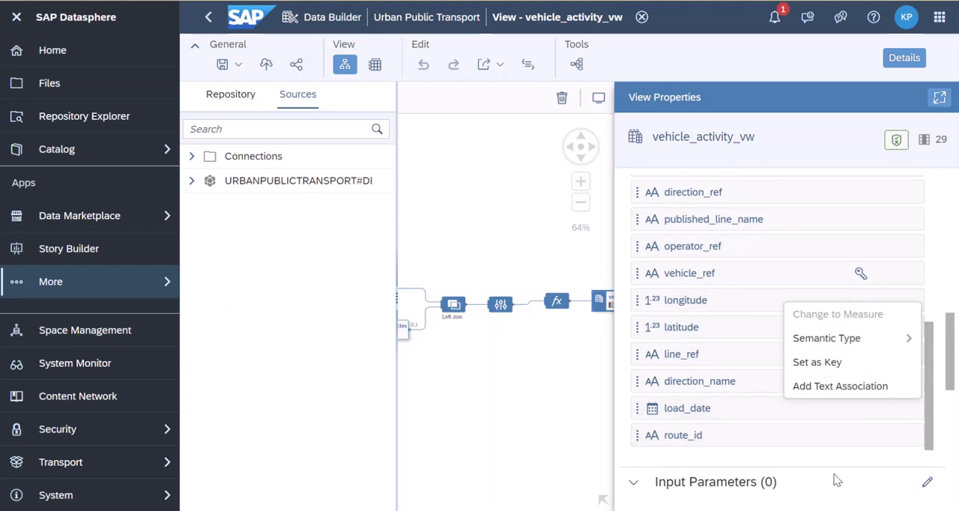
Examine the view's associations and select the one from vehicle_activity_vw to route_vw_for_vechicles
scroll(835, 479, "down", 10)
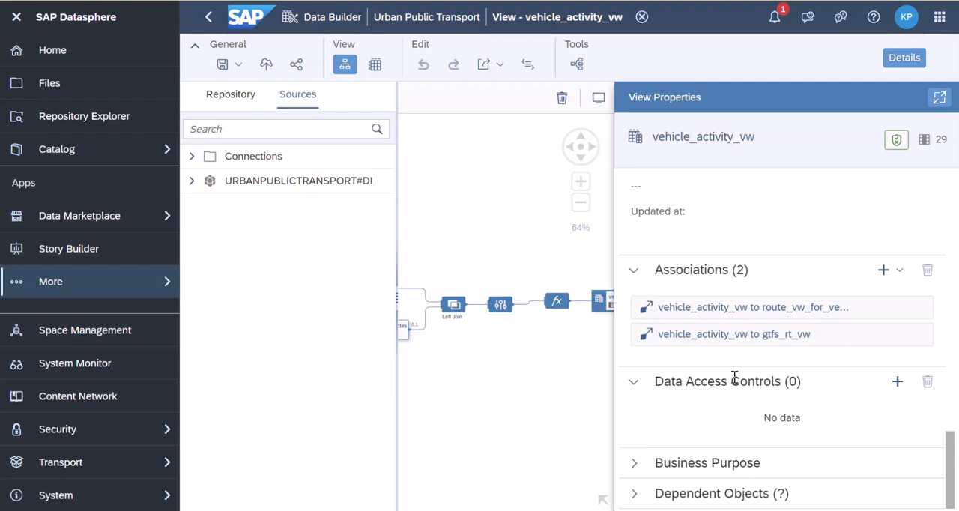
left_click(746, 307)
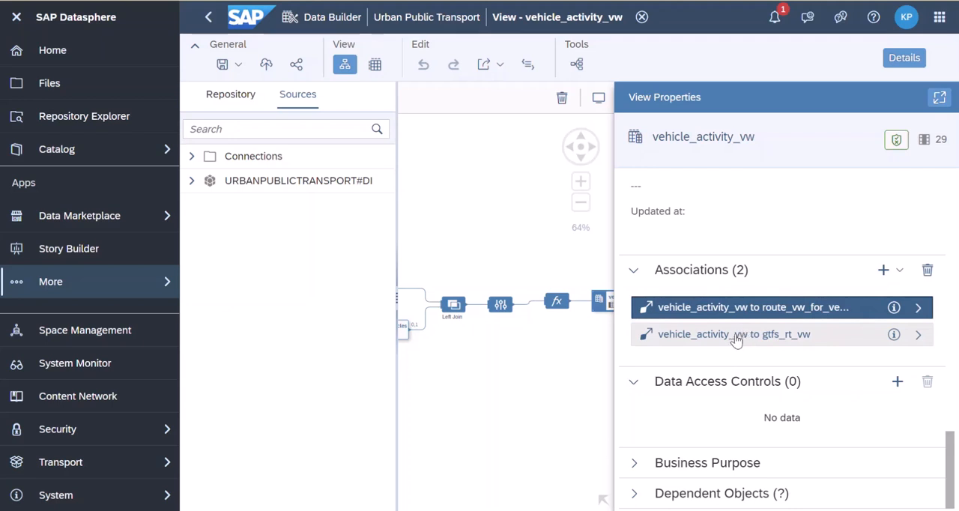